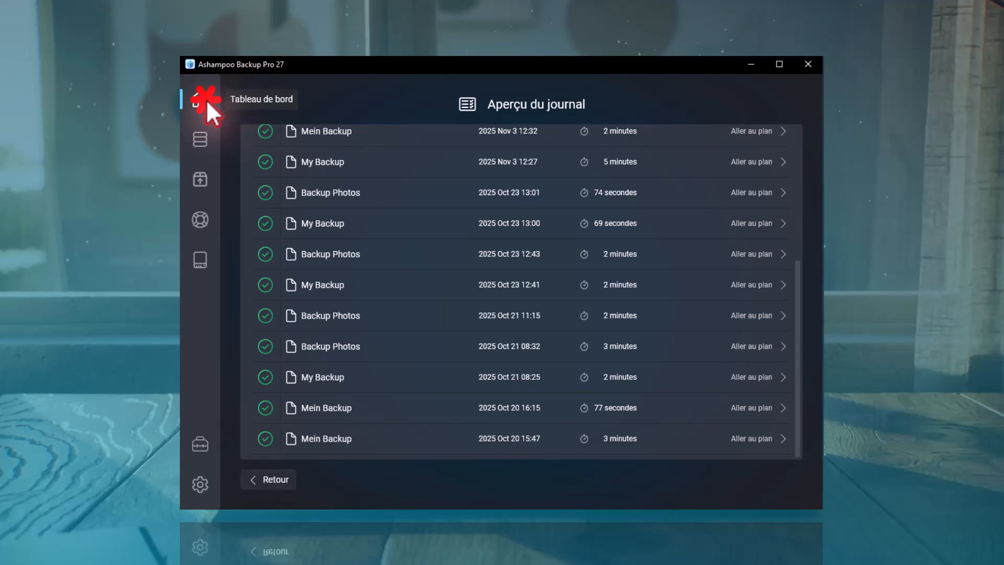
Step: Start creating a new backup plan from the dashboard and choose files as the content to back up
click(206, 100)
click(725, 376)
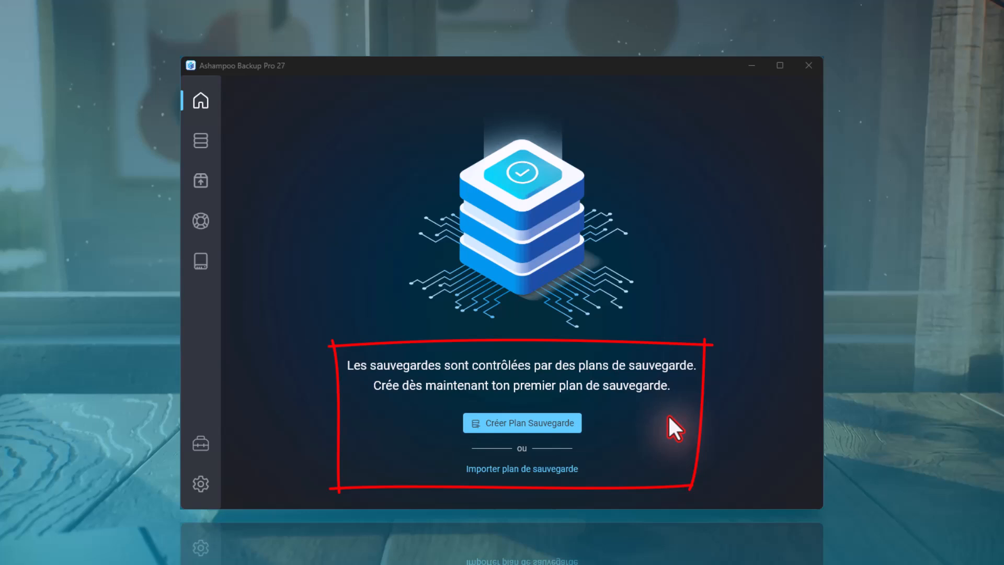
click(517, 423)
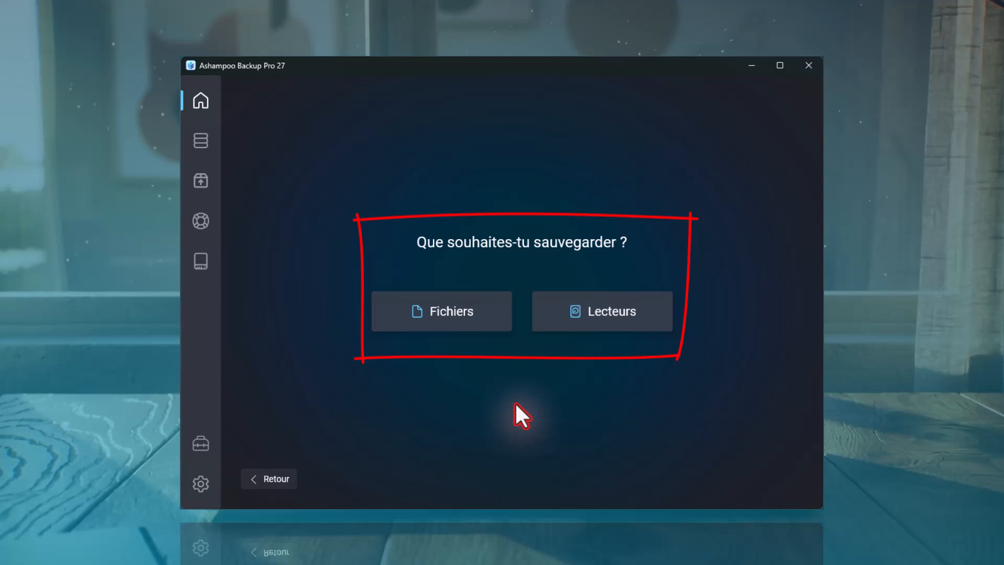
click(460, 314)
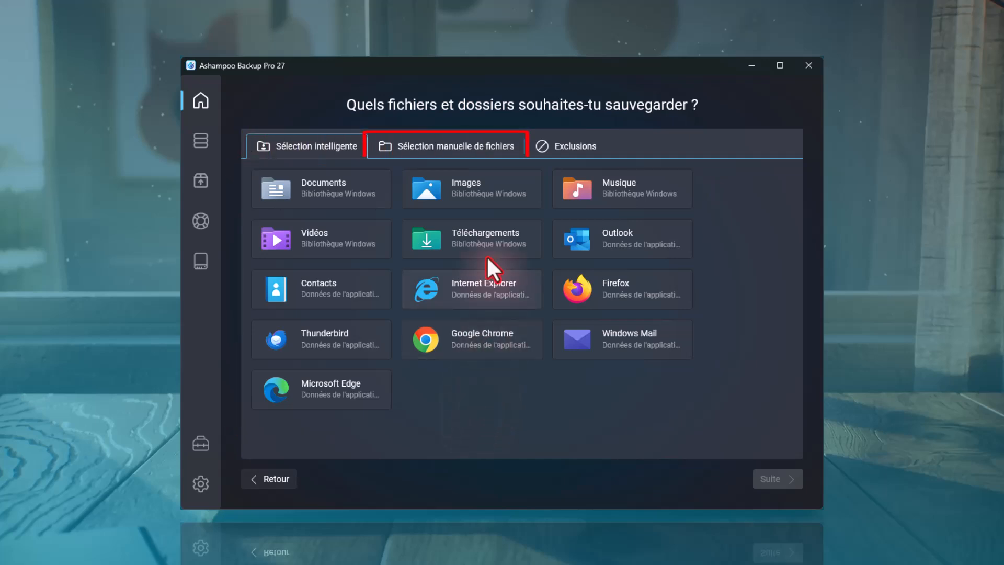
Step: Add the iPhone folder inside Pictures as a manually selected backup source and continue to the destination choice
click(461, 146)
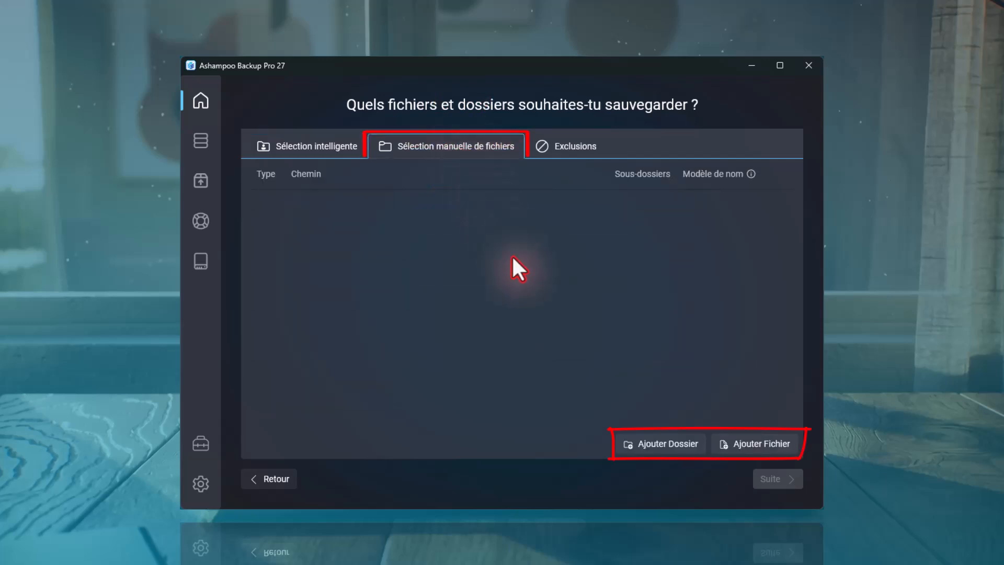
click(655, 444)
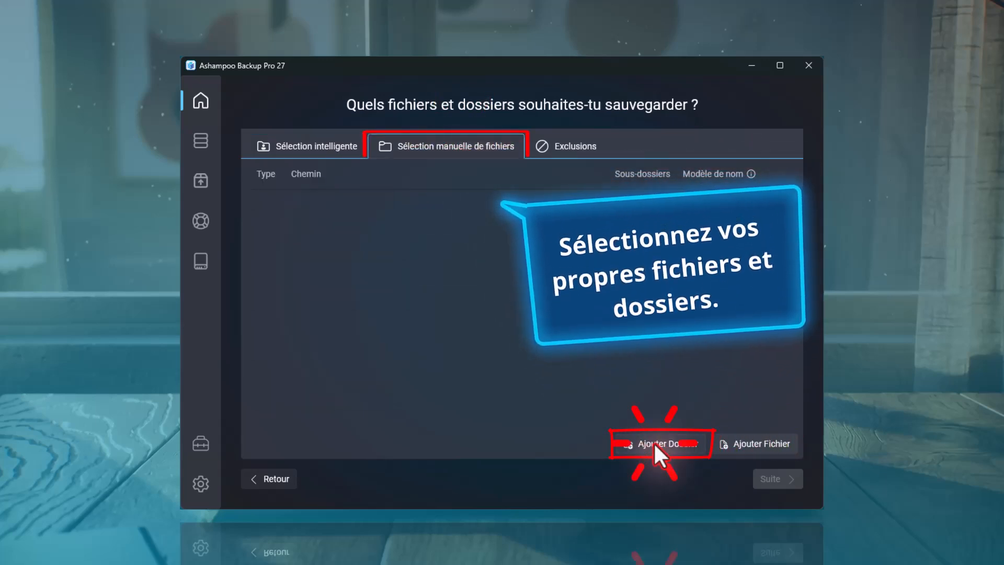
click(346, 337)
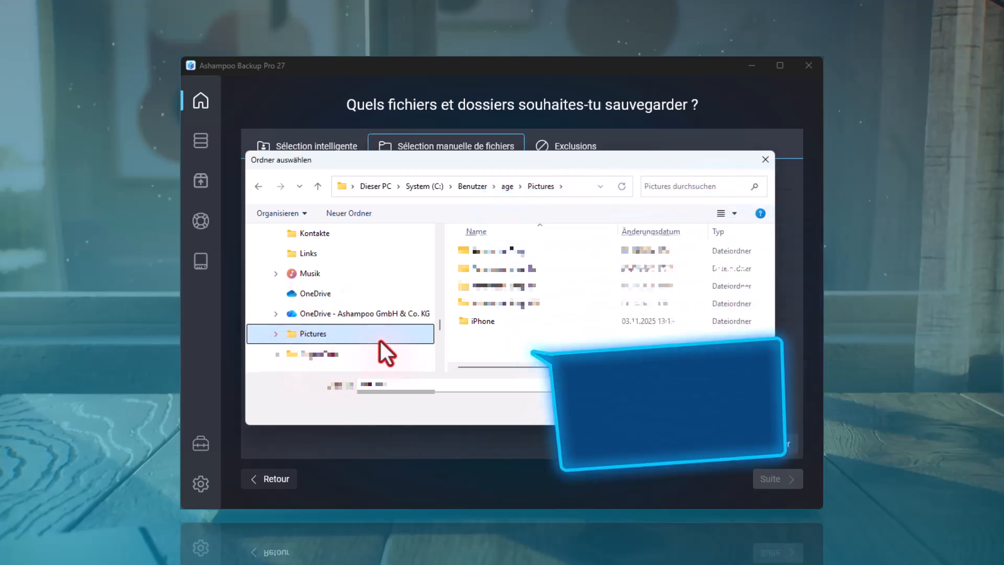
click(497, 320)
click(652, 401)
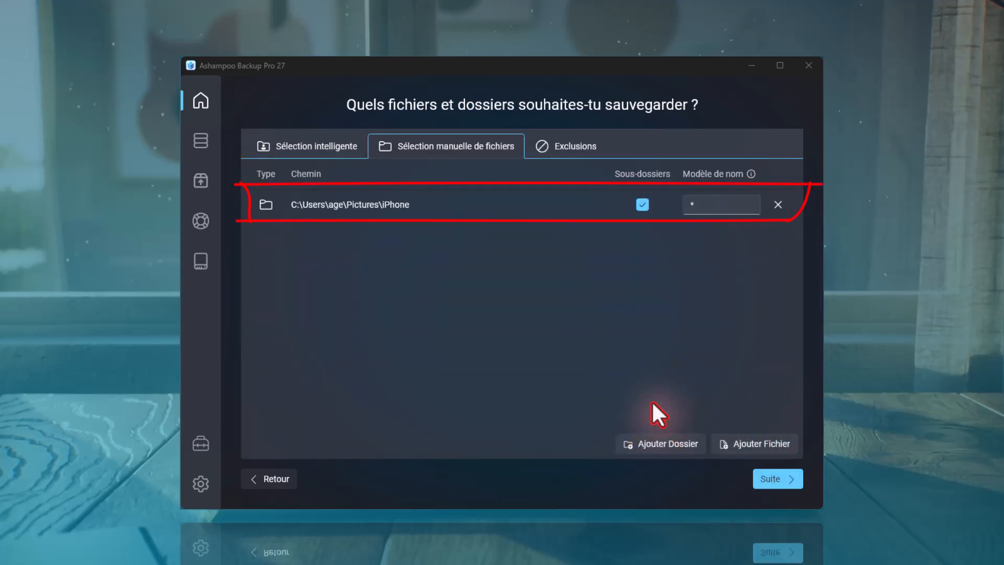
click(776, 476)
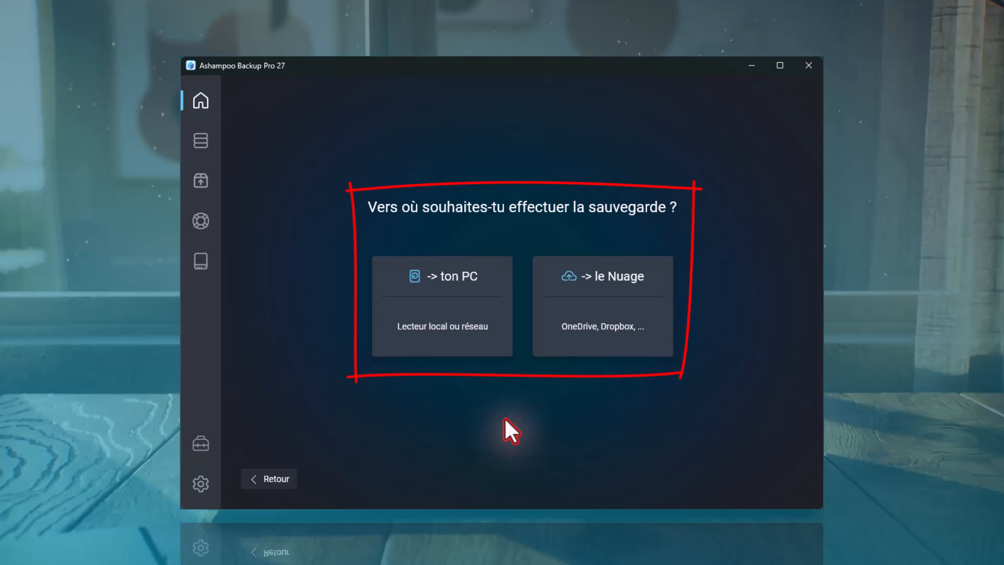
Step: Choose a local drive as the destination, set the backup path to the folder E:\images iPhone, and continue
click(448, 317)
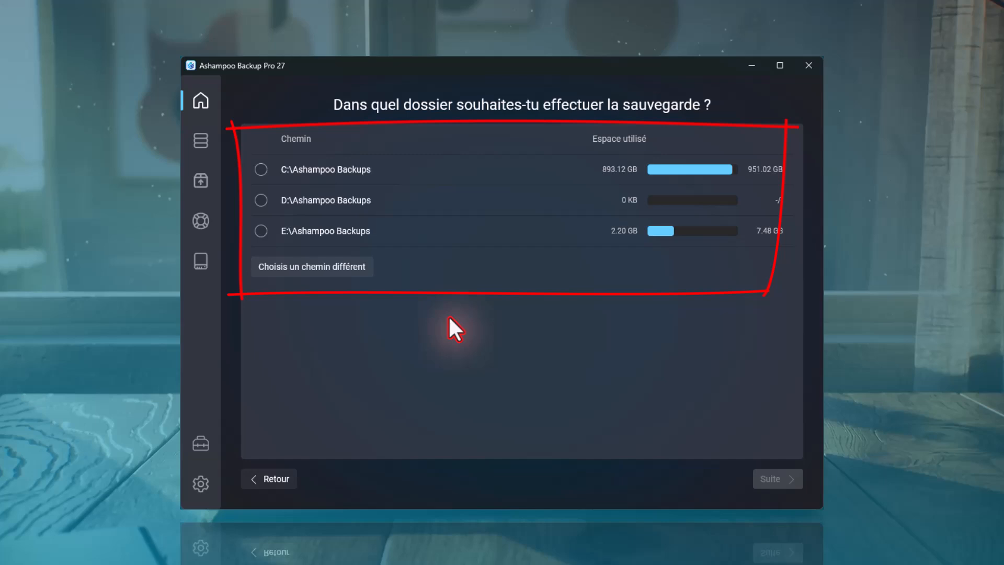
click(305, 269)
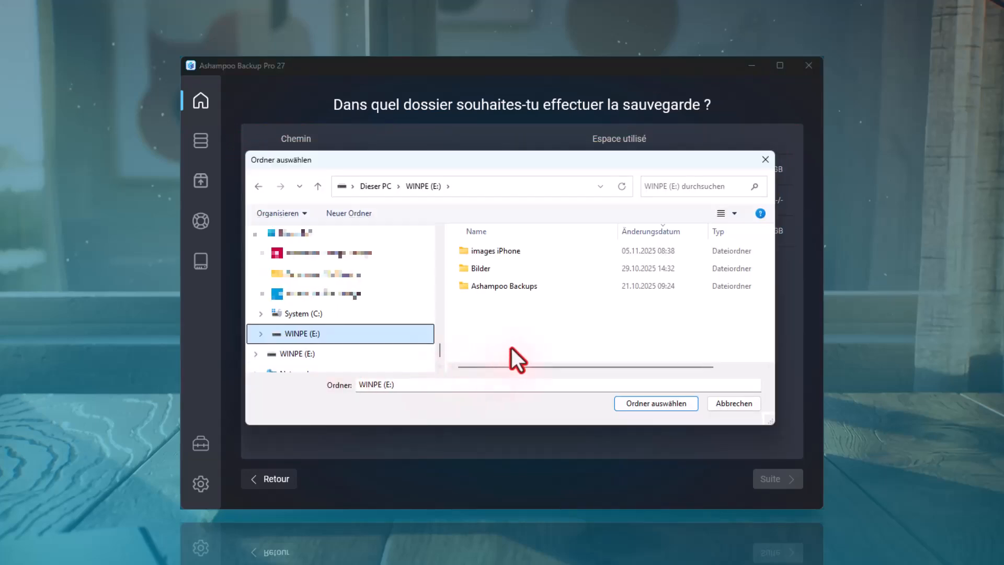
click(493, 253)
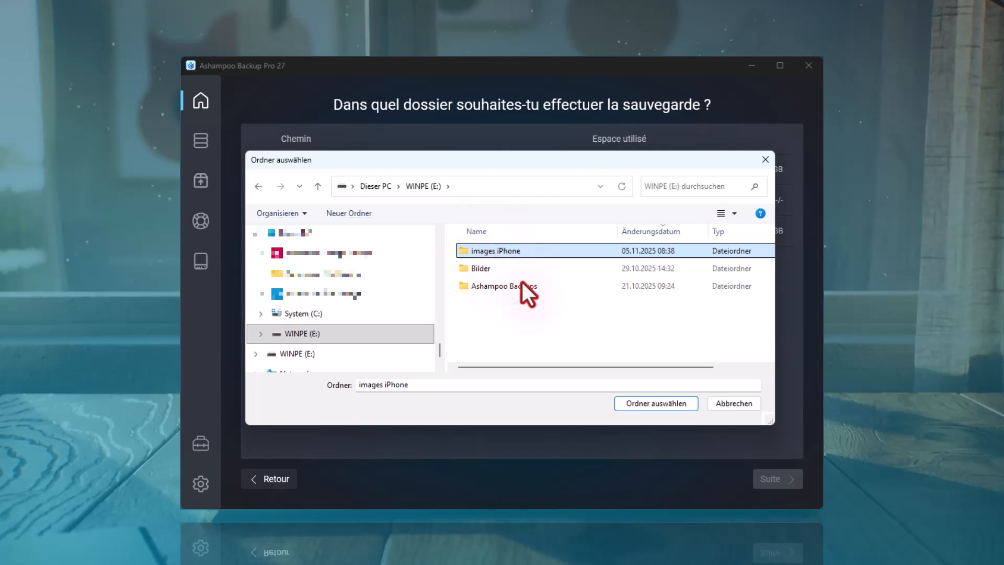
click(660, 400)
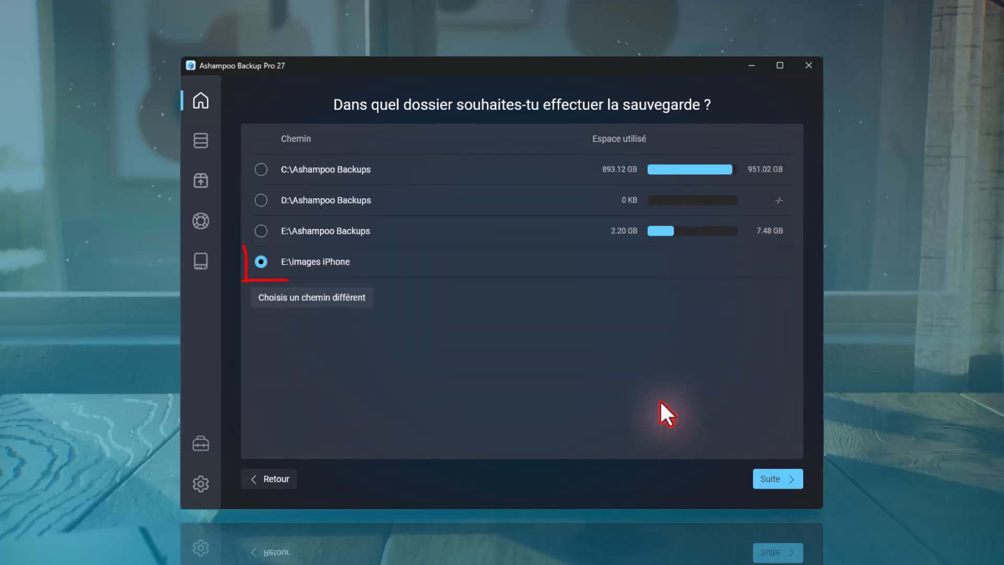
click(776, 478)
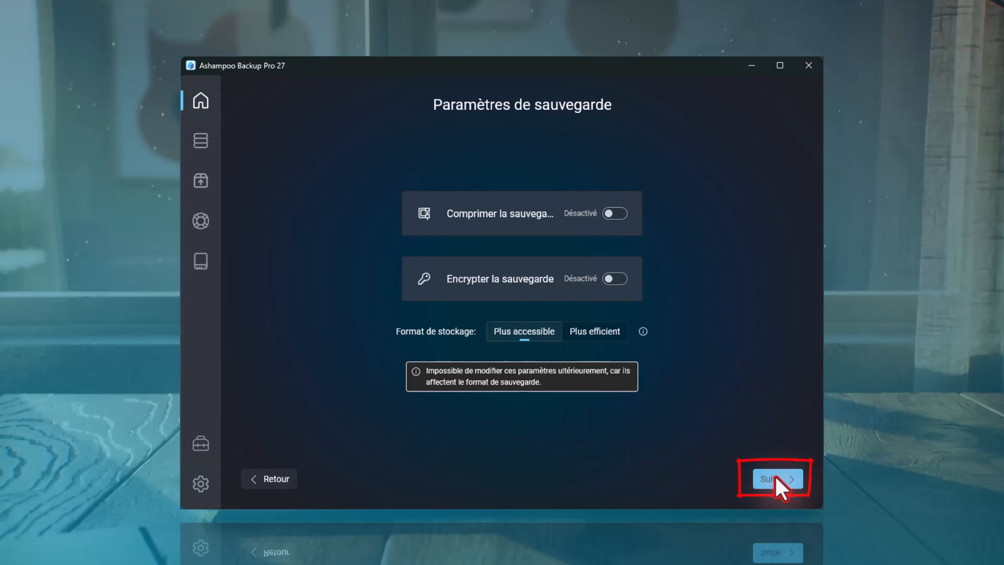
Step: Accept the backup settings with compression and encryption off, and name the plan "Ma sauvegarde iPhone"
click(775, 475)
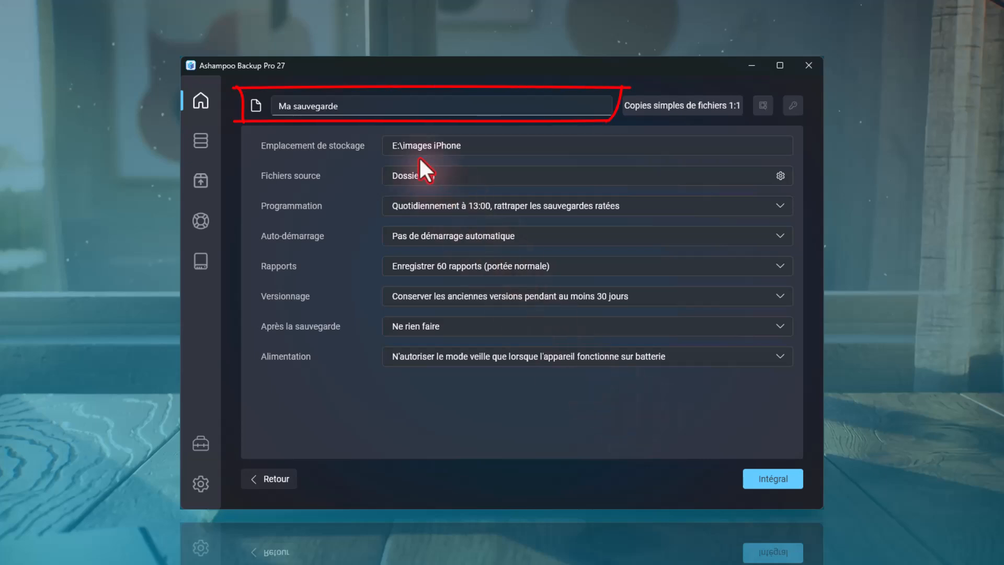
click(372, 109)
text(iPhone)
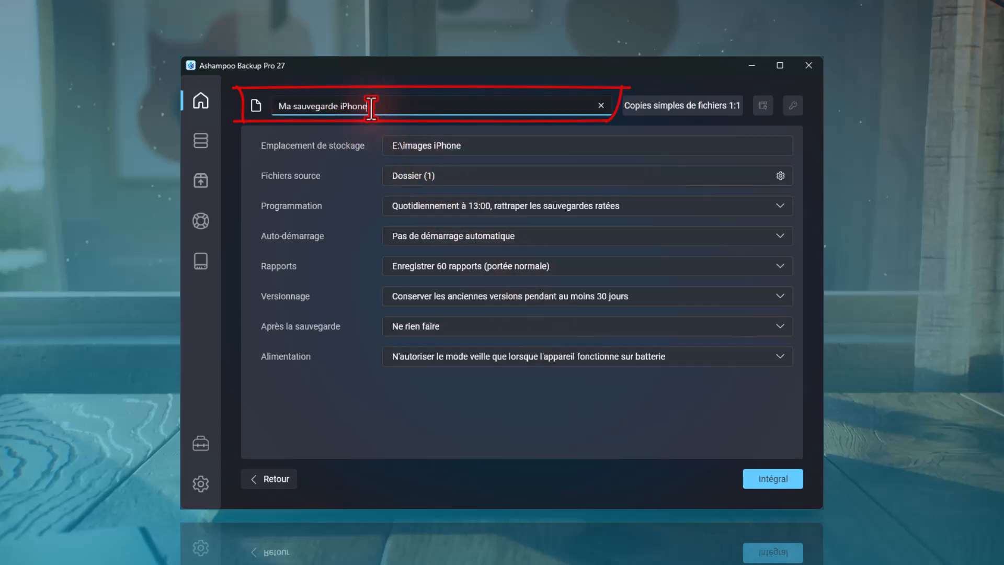
Step: Review the plan's schedule options and try the auto-start triggers for a connected destination drive and for changed source data
click(489, 208)
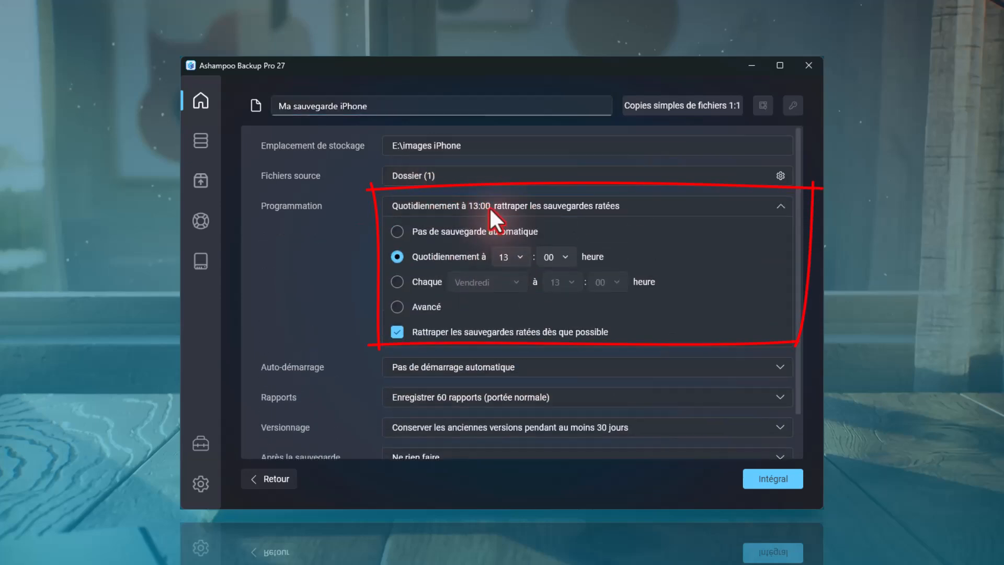
click(489, 206)
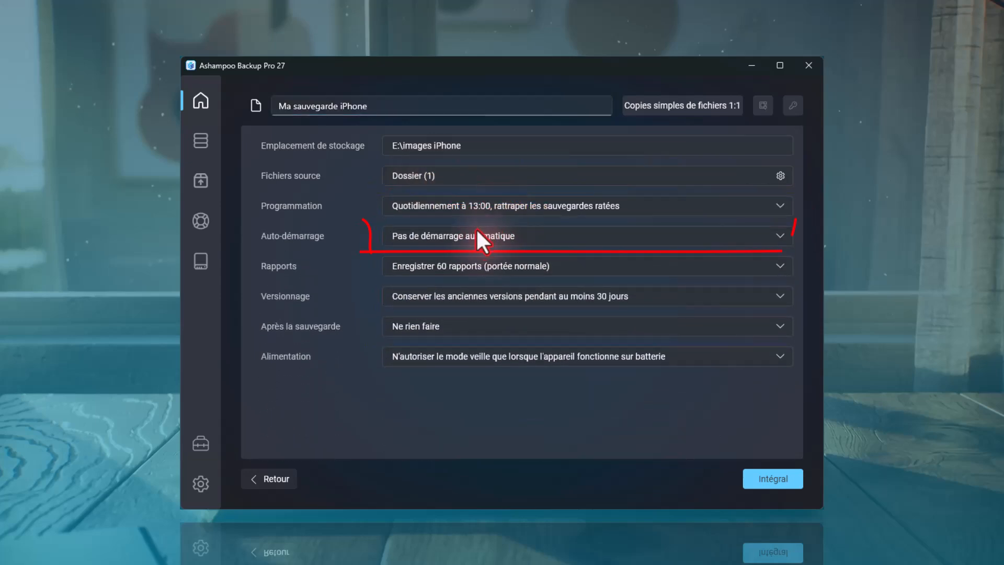
click(473, 235)
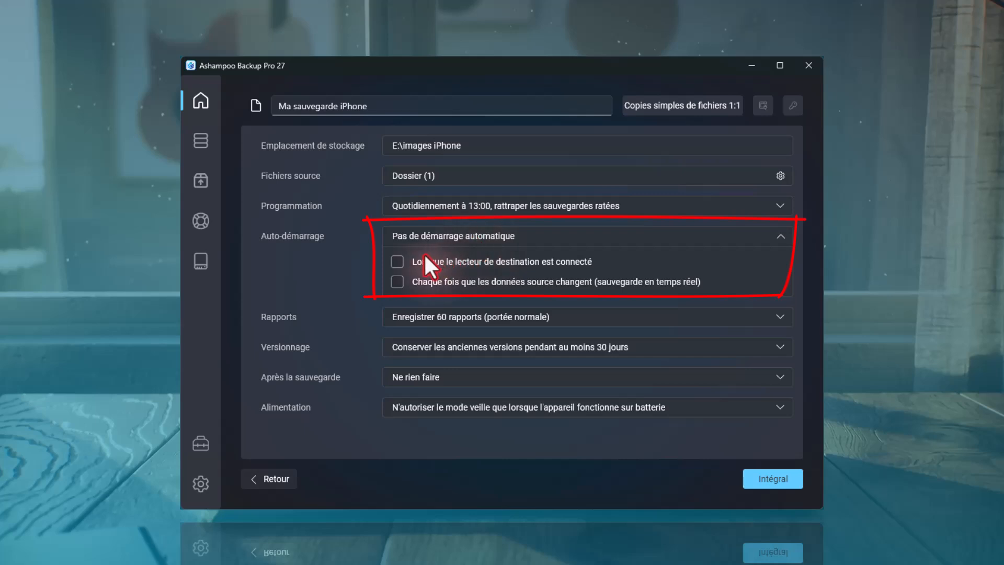
click(397, 261)
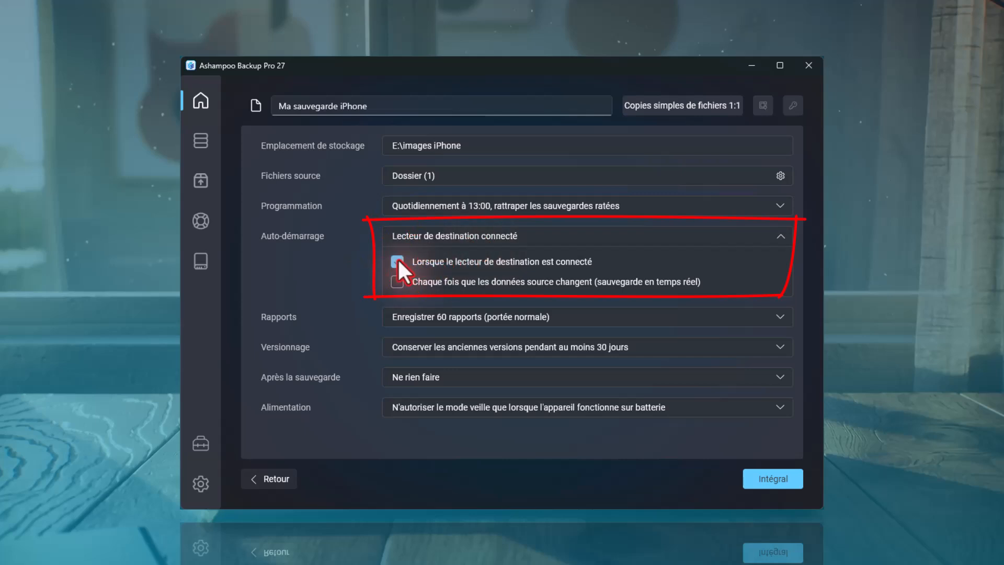
click(398, 260)
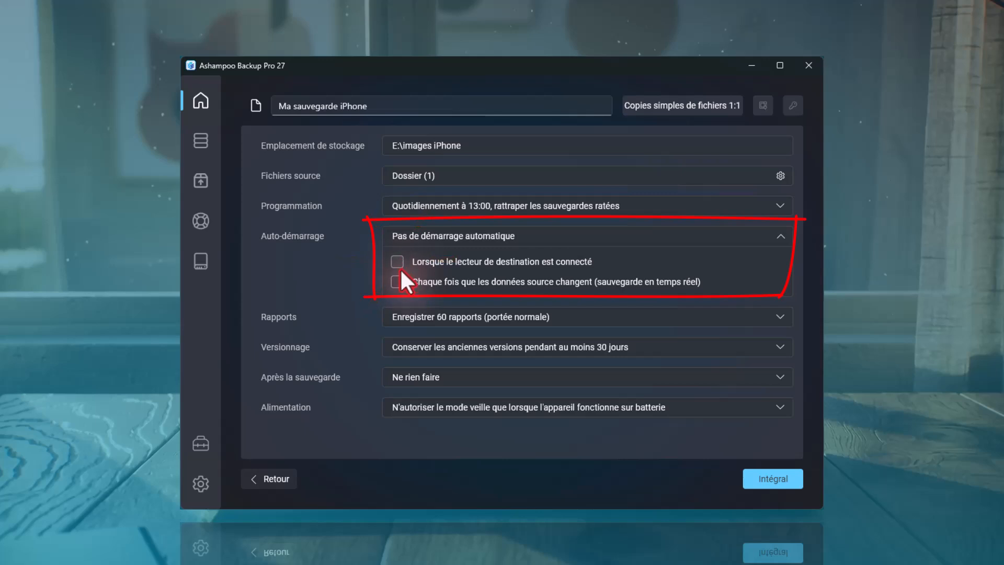
click(397, 282)
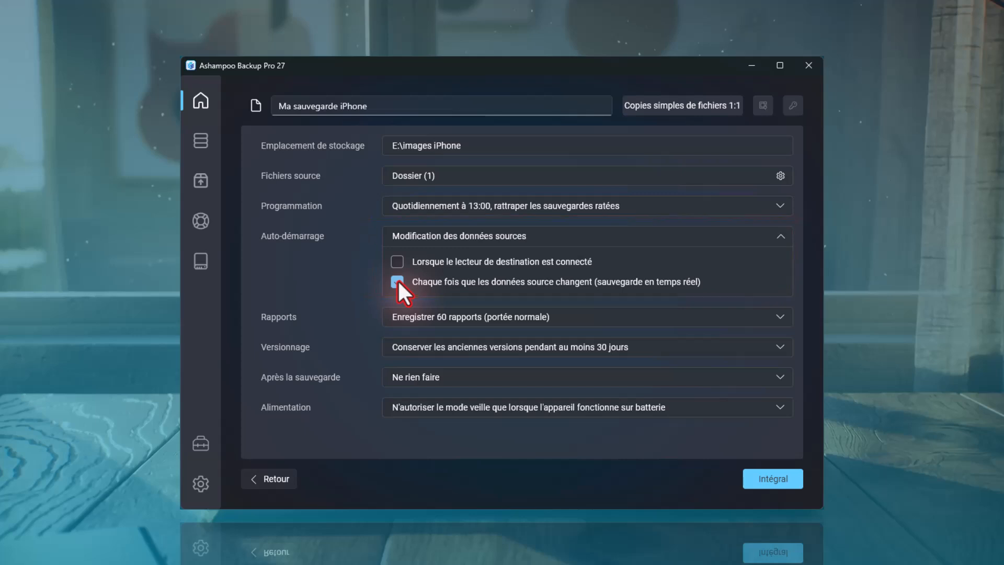
click(398, 282)
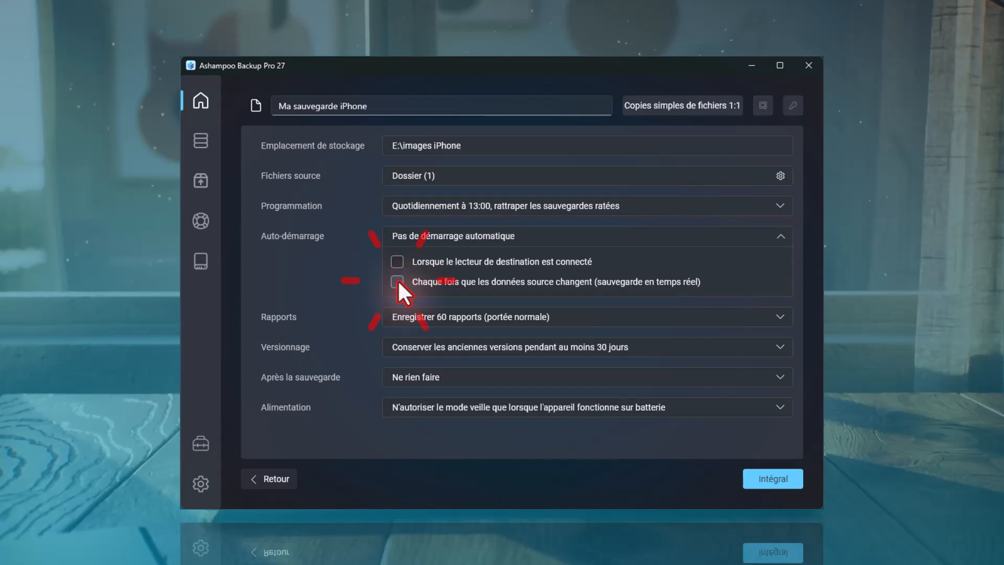
click(530, 236)
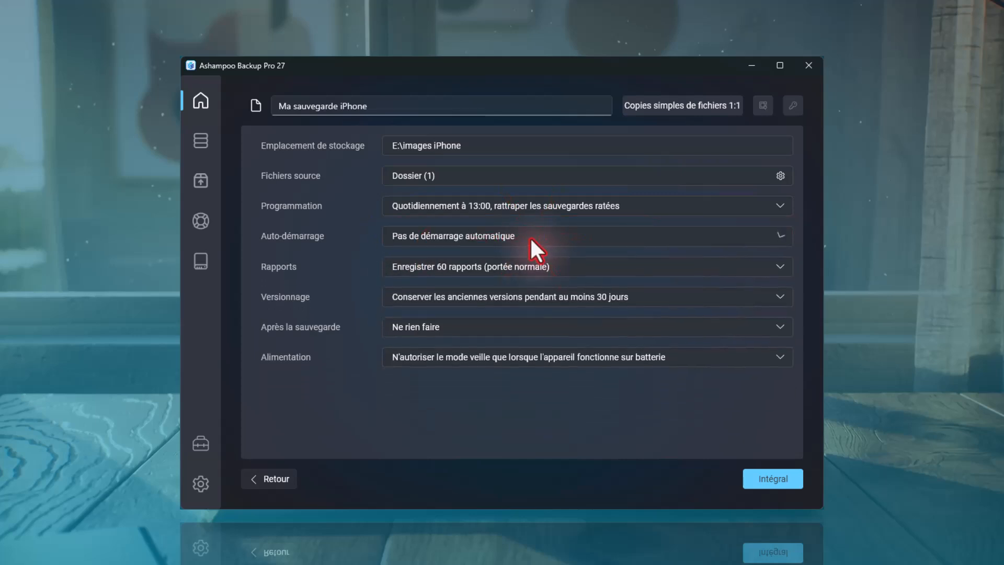
Step: Finish creating the backup plan and open the details of Ma sauvegarde iPhone in the backup plan list
click(772, 478)
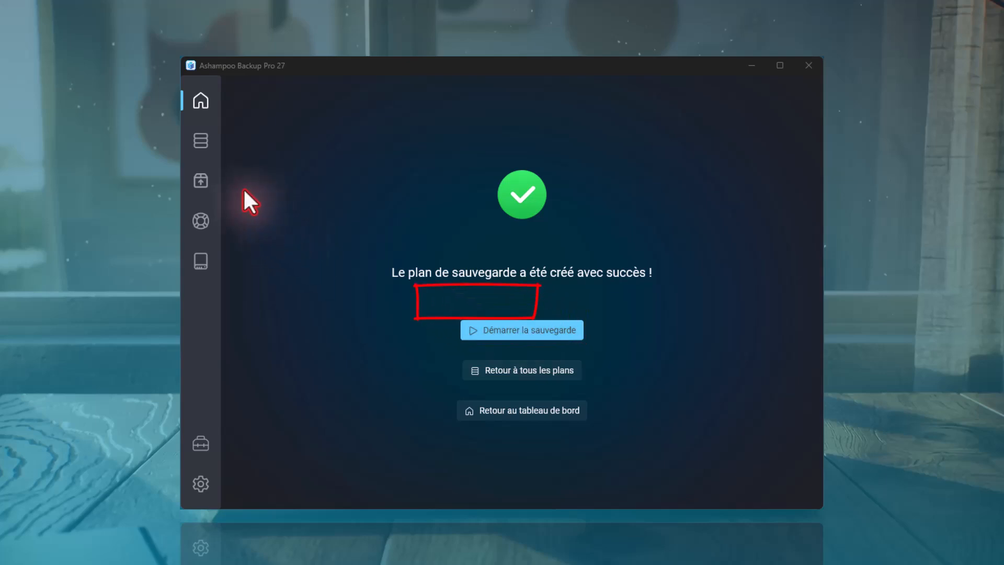
click(200, 140)
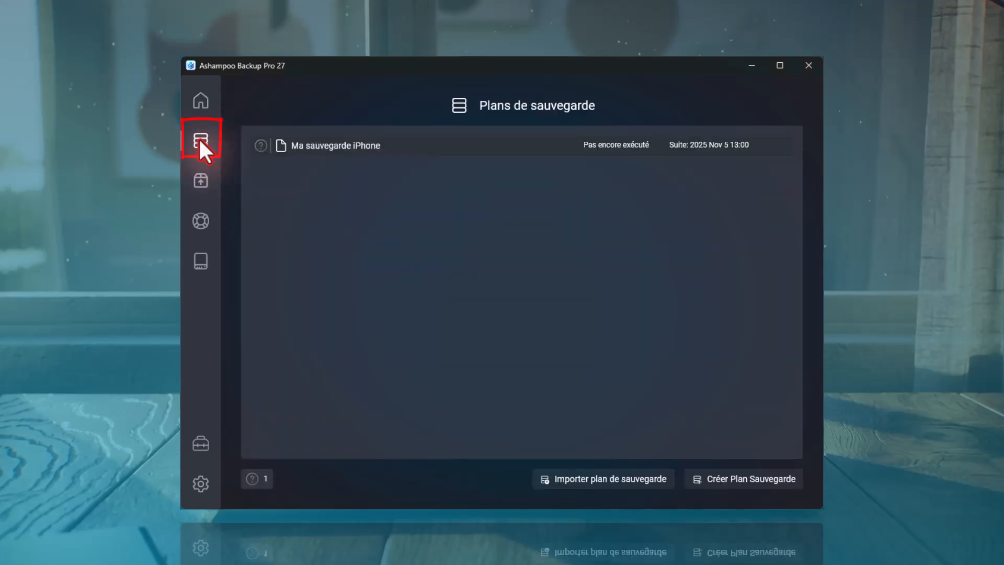
click(443, 147)
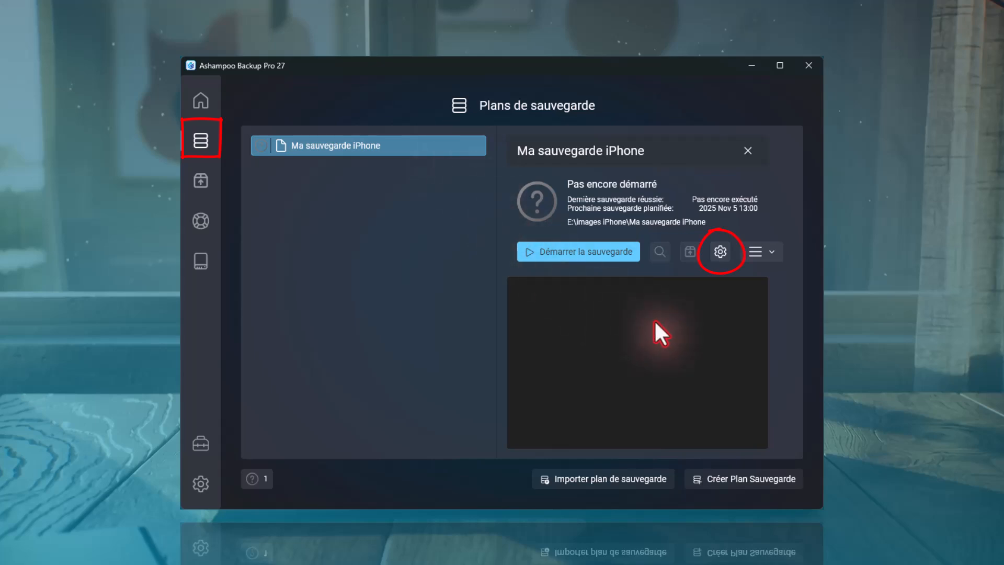
Step: Edit the plan's settings so its schedule uses no automatic backup (Pas de sauvegarde automatique), and save the plan
click(719, 252)
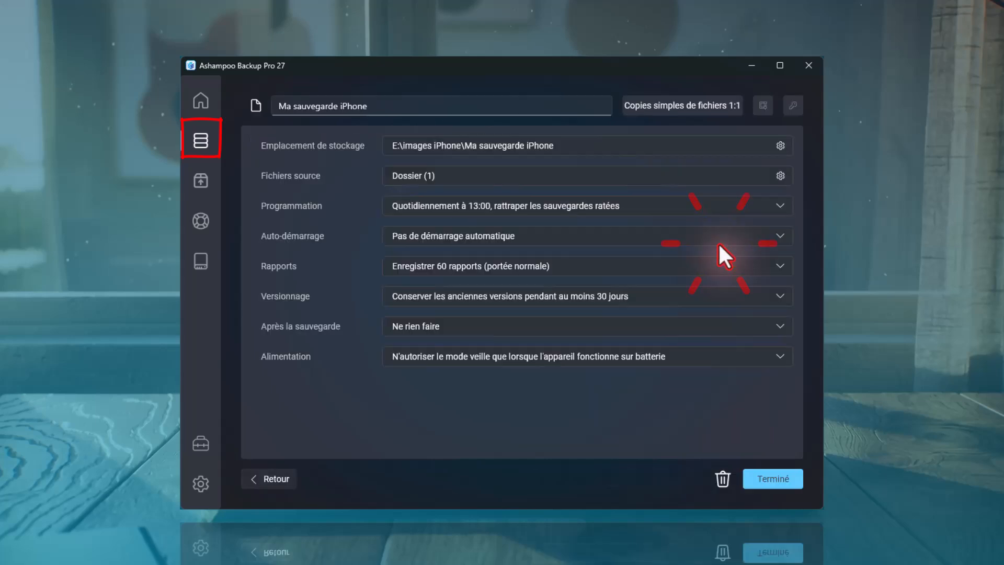
click(465, 205)
click(398, 230)
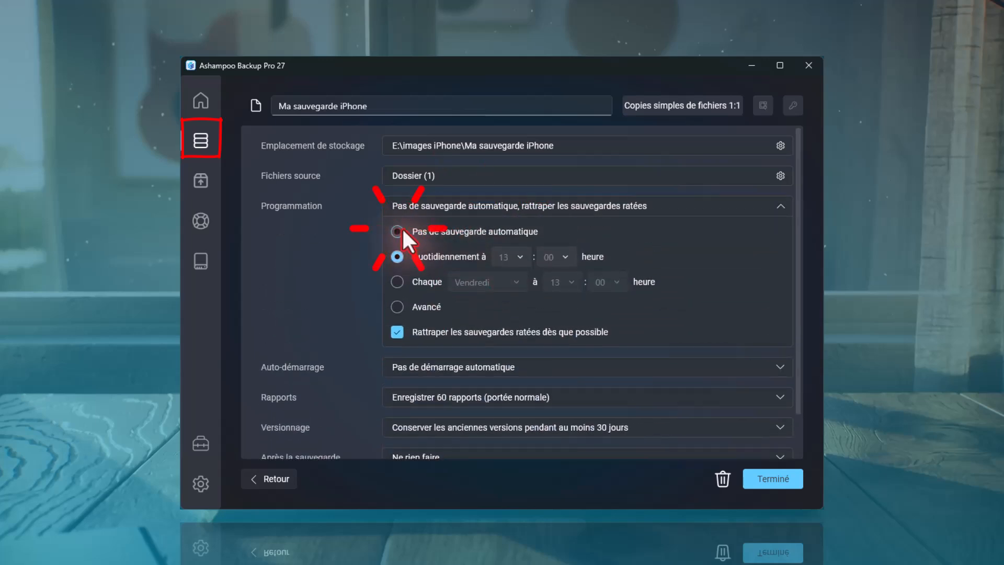
click(770, 477)
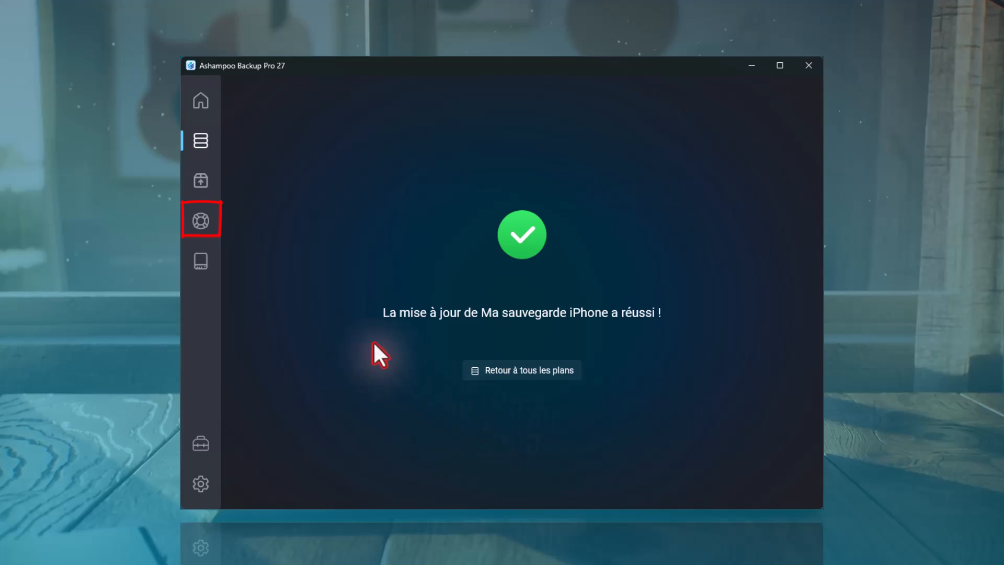
Step: View the media choices for creating a rescue system and the hard drive check page
click(201, 221)
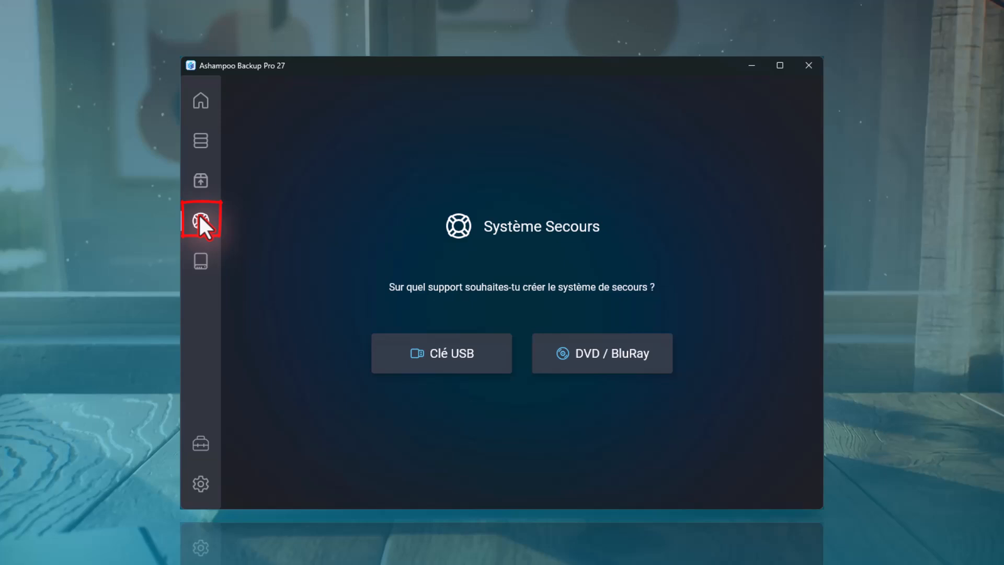
click(199, 261)
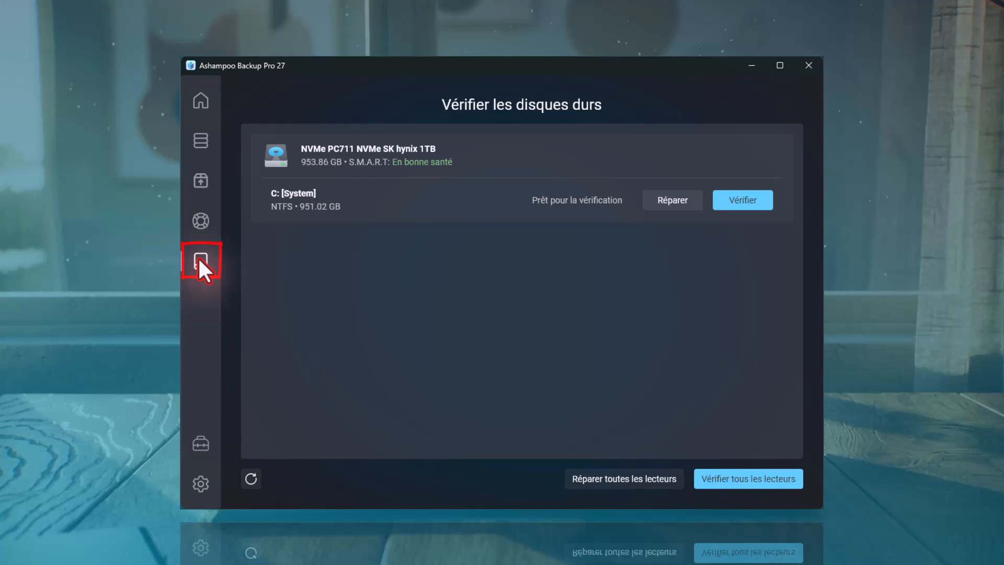